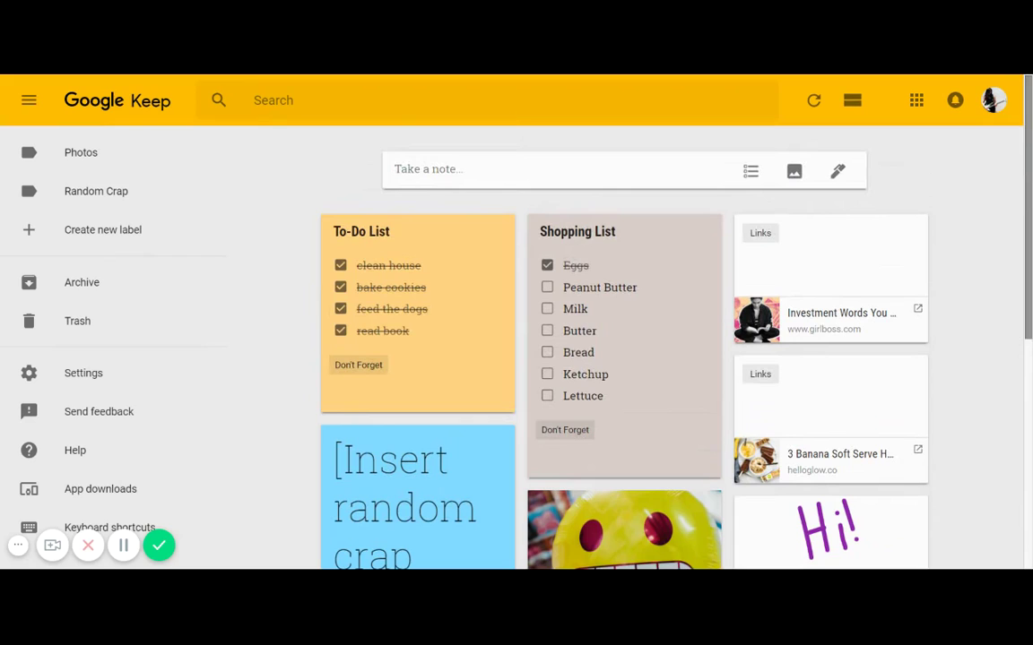
Pin the To-Do List note and the Shopping List note
{"action": "left_click_drag", "start_coordinate": [1030, 173], "coordinate": [1031, 173]}
{"action": "left_click_drag", "start_coordinate": [1027, 159], "coordinate": [1030, 192]}
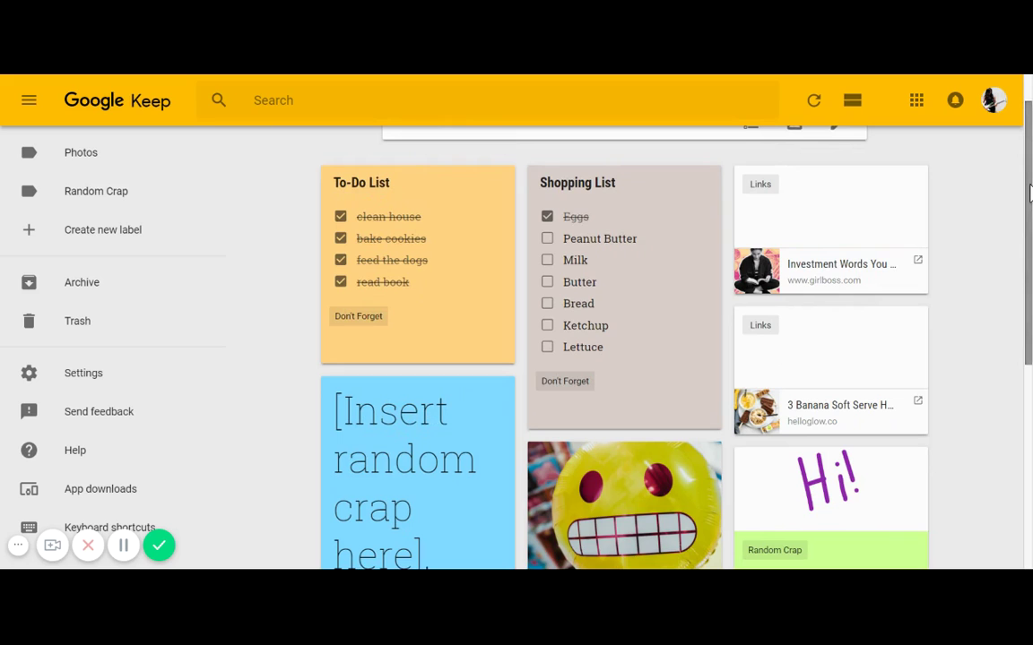
{"action": "scroll", "coordinate": [1030, 192], "scroll_direction": "down", "scroll_amount": 2}
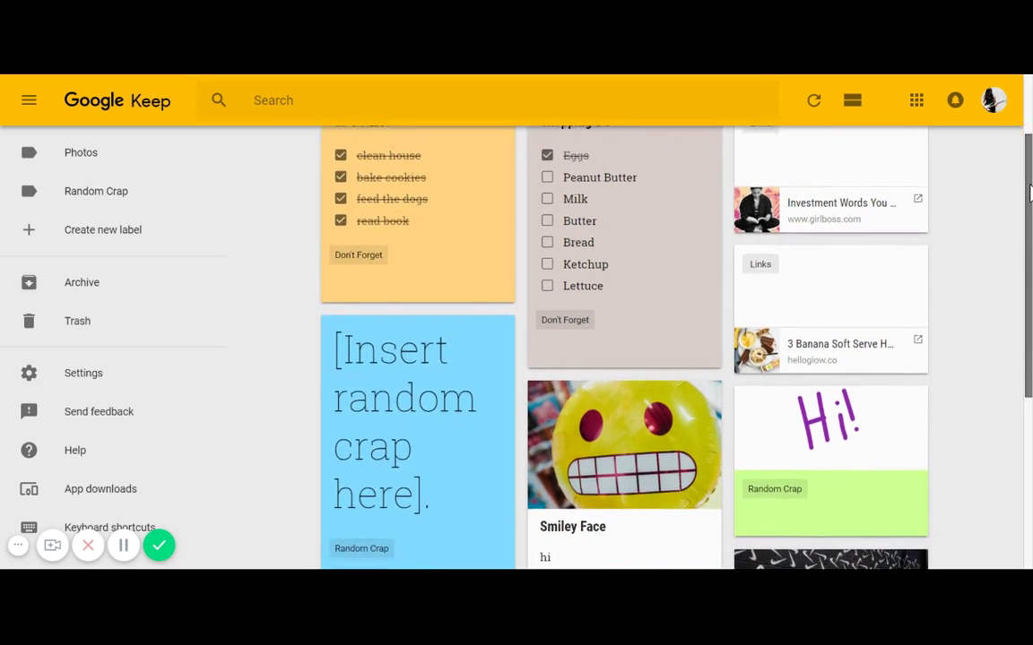
{"action": "scroll", "coordinate": [1030, 192], "scroll_direction": "down", "scroll_amount": 1}
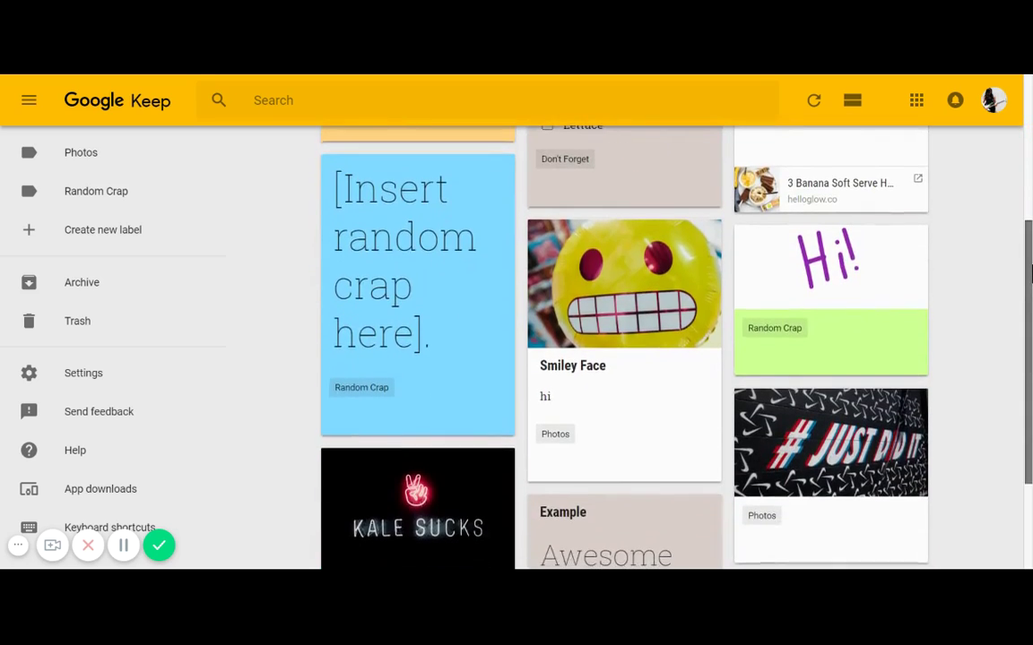
{"action": "scroll", "coordinate": [1031, 272], "scroll_direction": "up", "scroll_amount": 1}
{"action": "left_click_drag", "start_coordinate": [1031, 274], "coordinate": [1031, 161]}
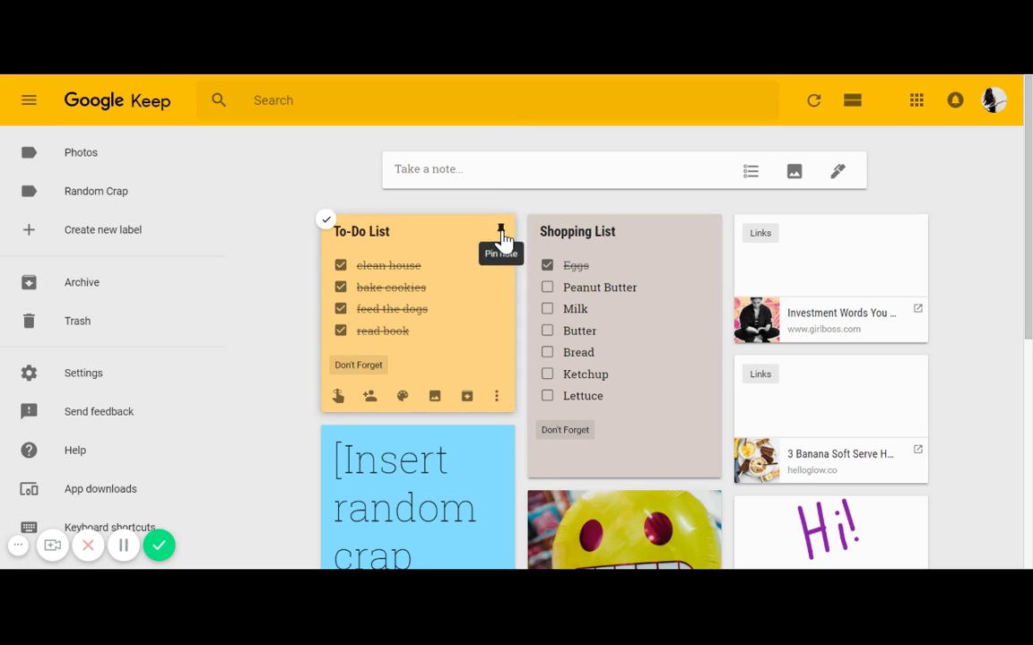
{"action": "left_click", "coordinate": [501, 240]}
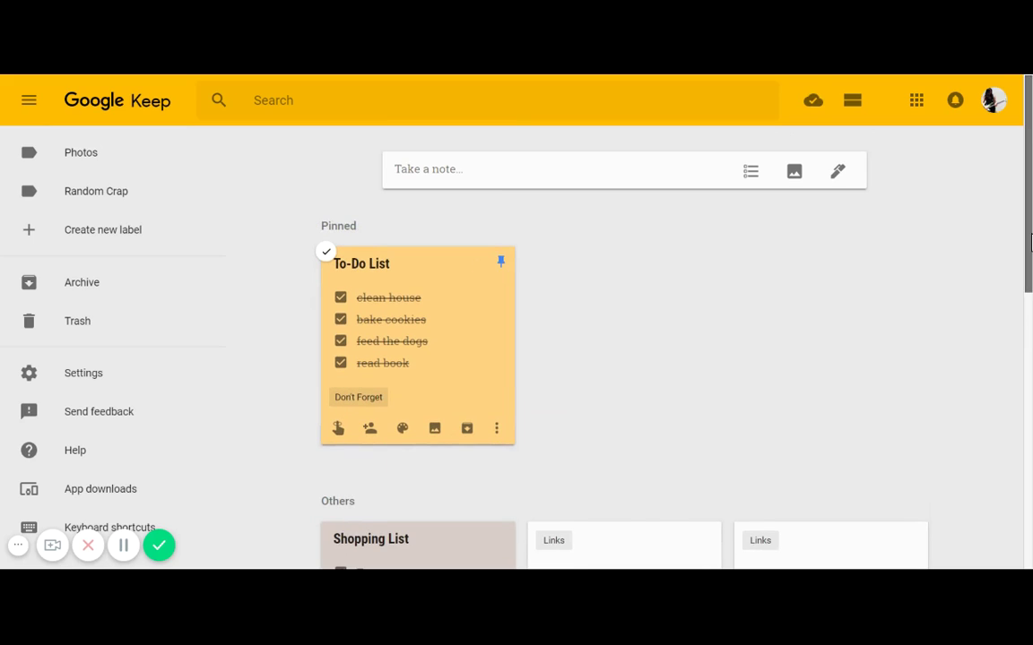
{"action": "left_click_drag", "start_coordinate": [1031, 240], "coordinate": [1028, 330]}
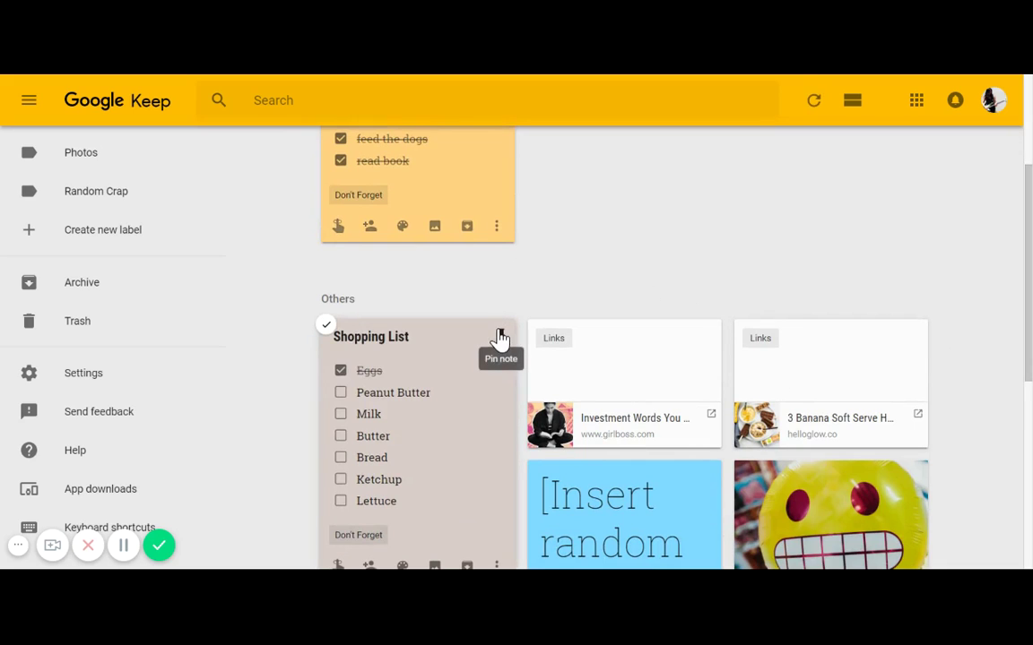
{"action": "left_click", "coordinate": [499, 340]}
{"action": "left_click_drag", "start_coordinate": [1031, 269], "coordinate": [1031, 215]}
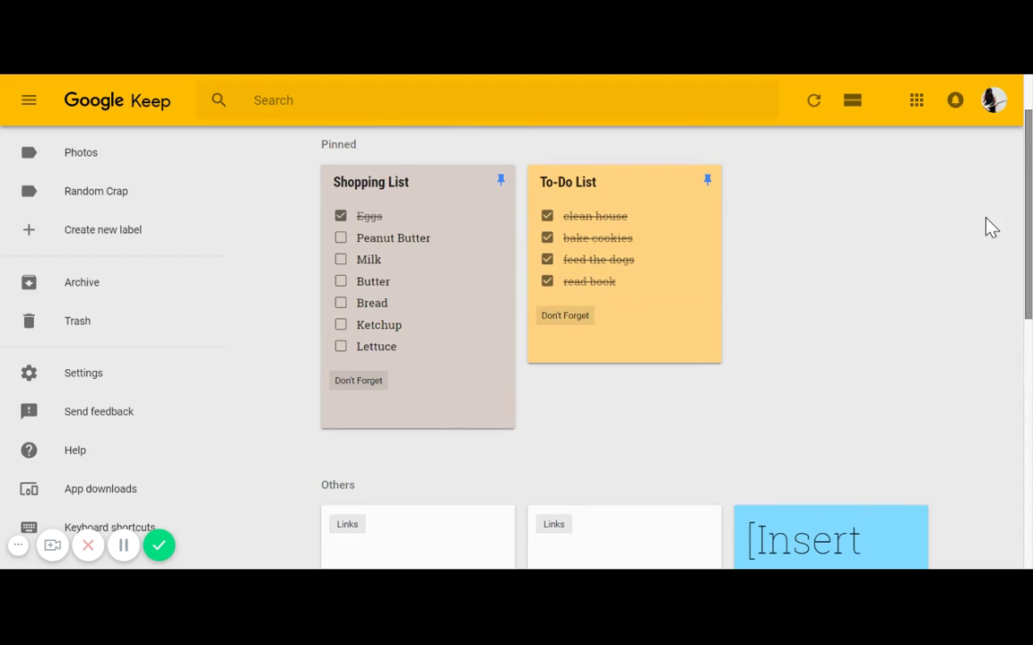
Look over the pinned notes and the unpinned notes below them
{"action": "mouse_move", "coordinate": [628, 258]}
{"action": "mouse_move", "coordinate": [430, 261]}
{"action": "scroll", "coordinate": [1031, 250], "scroll_direction": "up", "scroll_amount": 1}
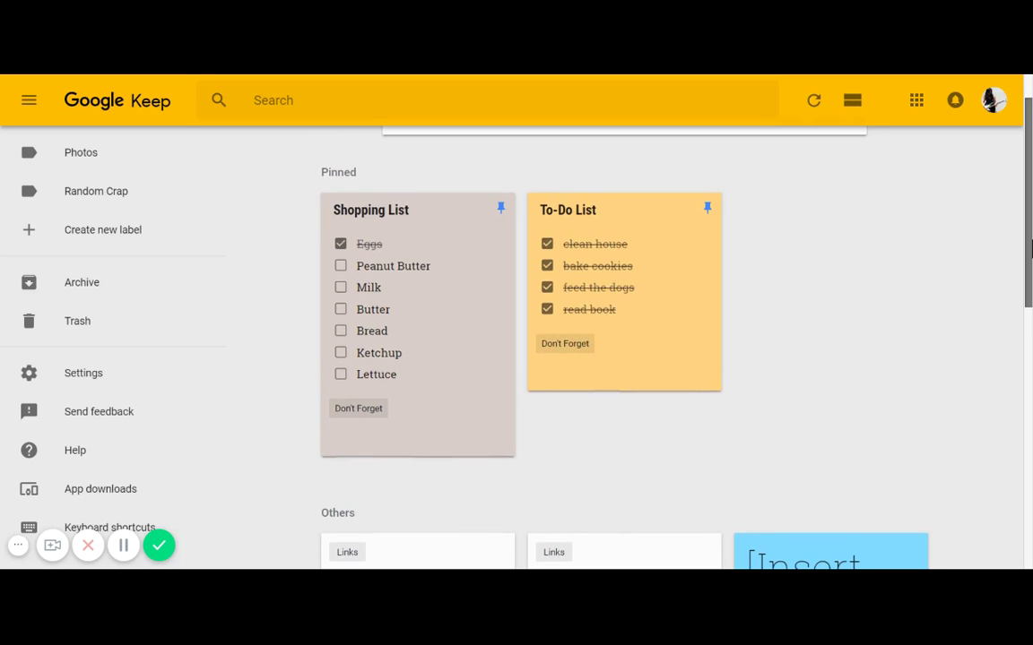
{"action": "left_click_drag", "start_coordinate": [1032, 249], "coordinate": [1031, 243]}
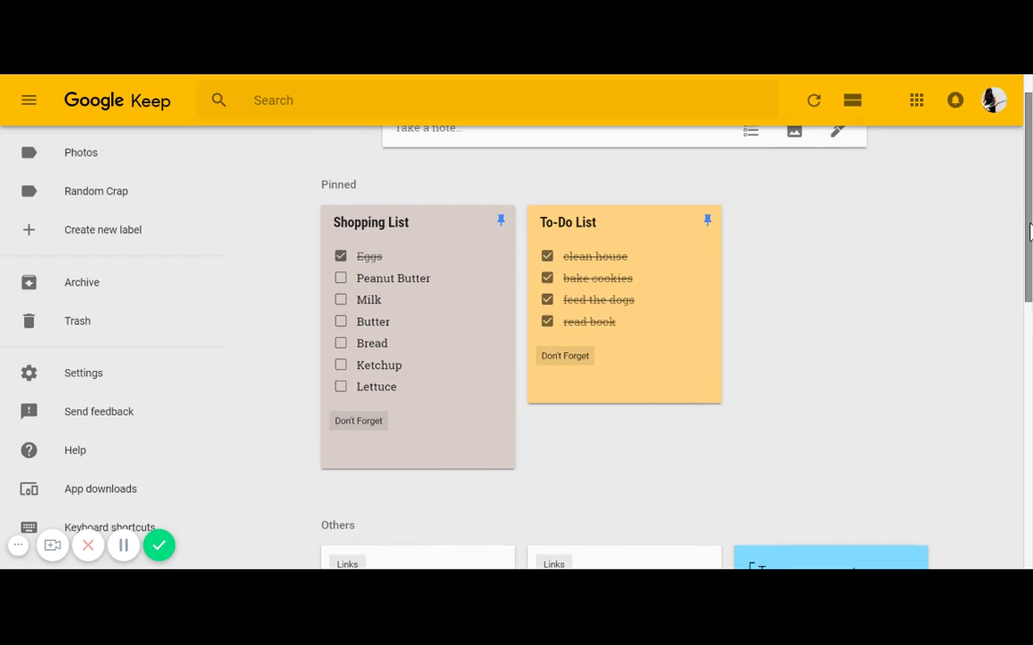
{"action": "scroll", "coordinate": [1030, 233], "scroll_direction": "up", "scroll_amount": 1}
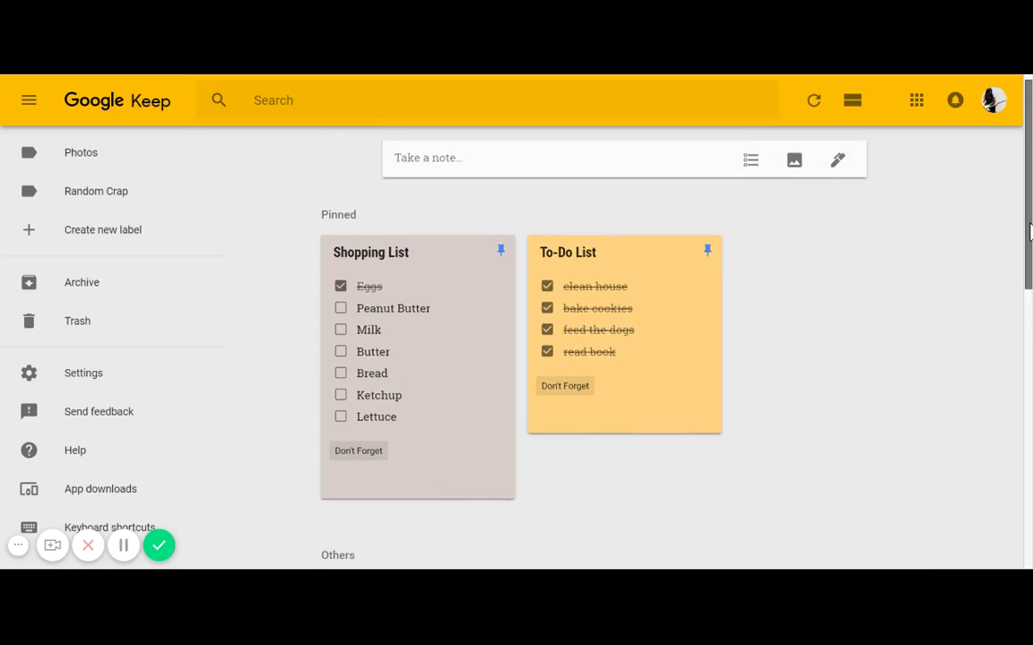
{"action": "scroll", "coordinate": [1030, 233], "scroll_direction": "down", "scroll_amount": 2}
{"action": "left_click_drag", "start_coordinate": [1031, 235], "coordinate": [1031, 425]}
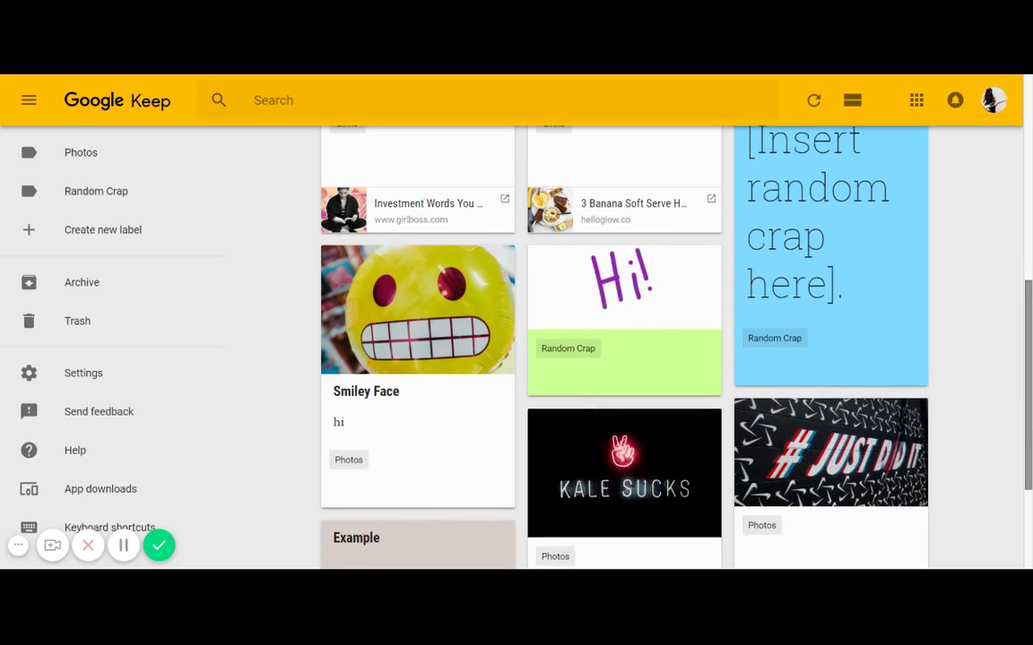
{"action": "scroll", "coordinate": [624, 341], "scroll_direction": "up", "scroll_amount": 2}
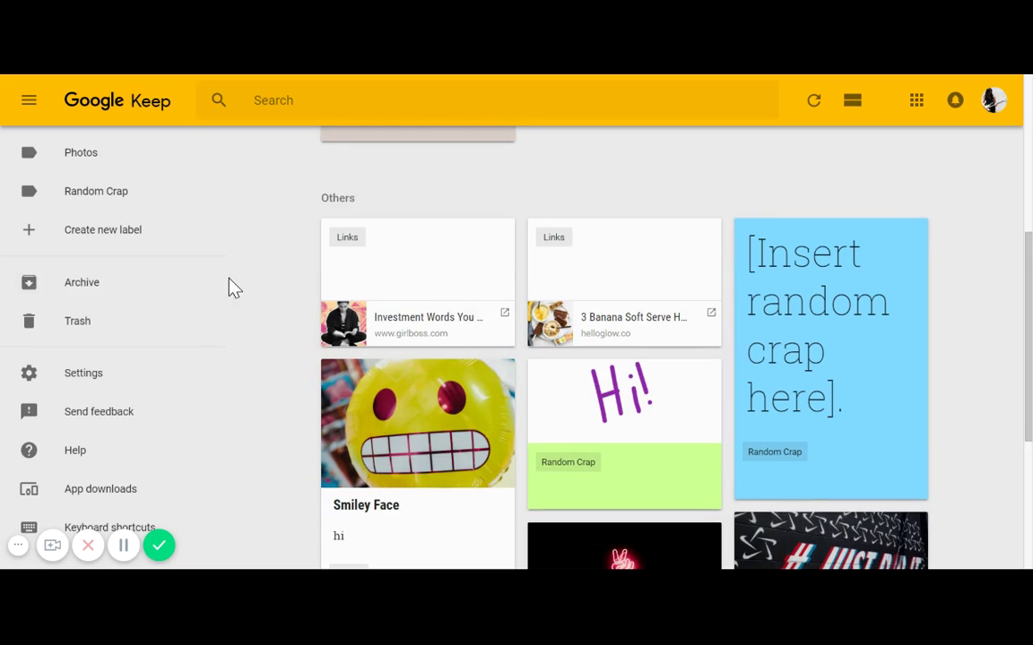
Show the notes labelled Links, open a new blank note there and close it empty
{"action": "scroll", "coordinate": [225, 296], "scroll_direction": "up", "scroll_amount": 3}
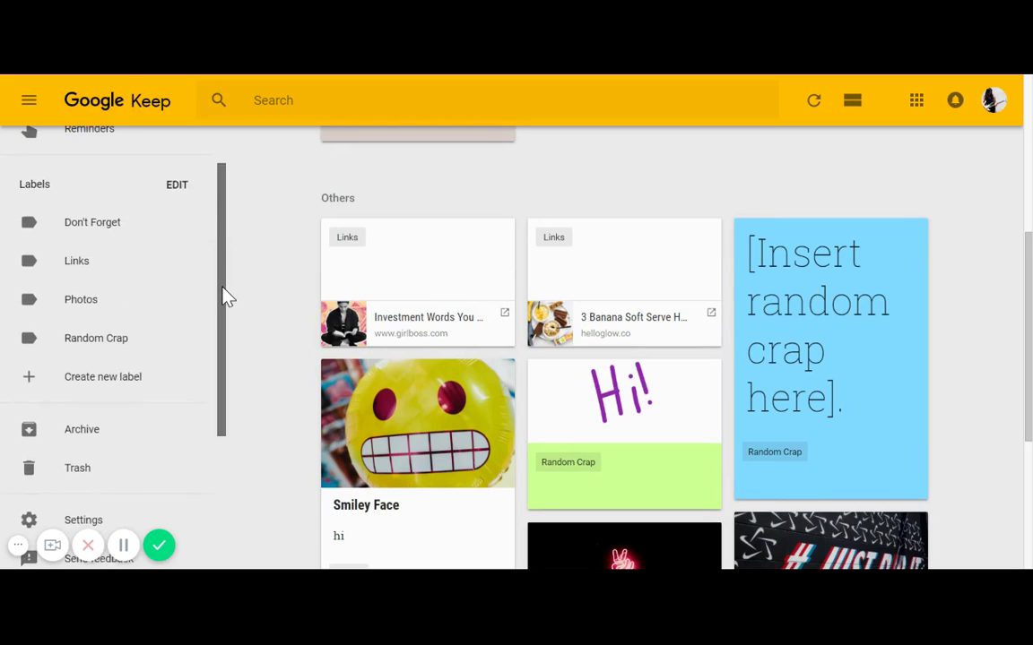
{"action": "left_click", "coordinate": [110, 266]}
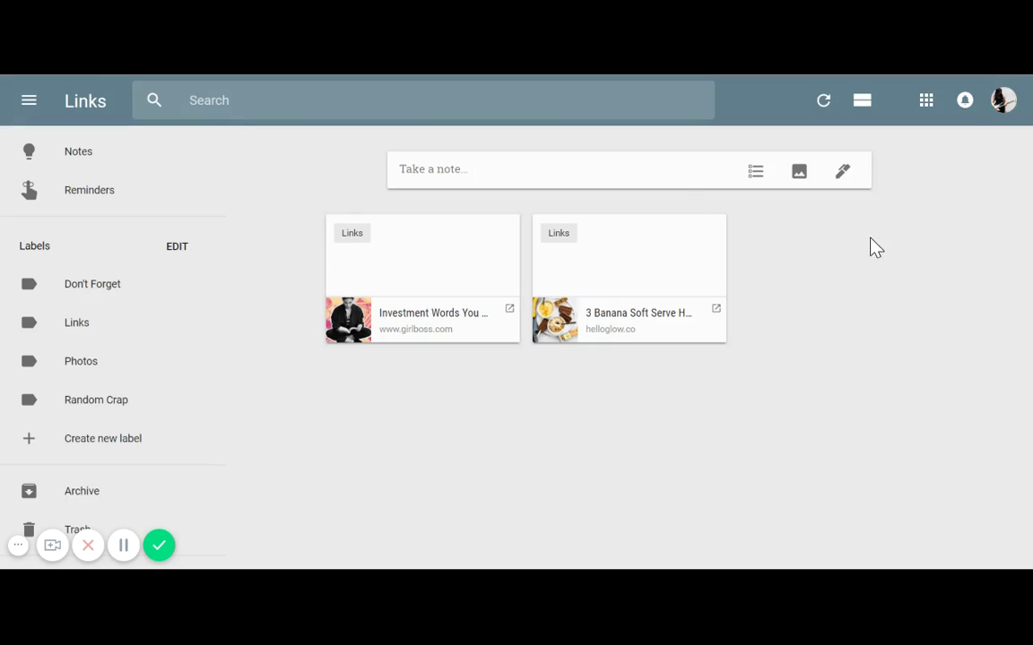
{"action": "left_click", "coordinate": [634, 169]}
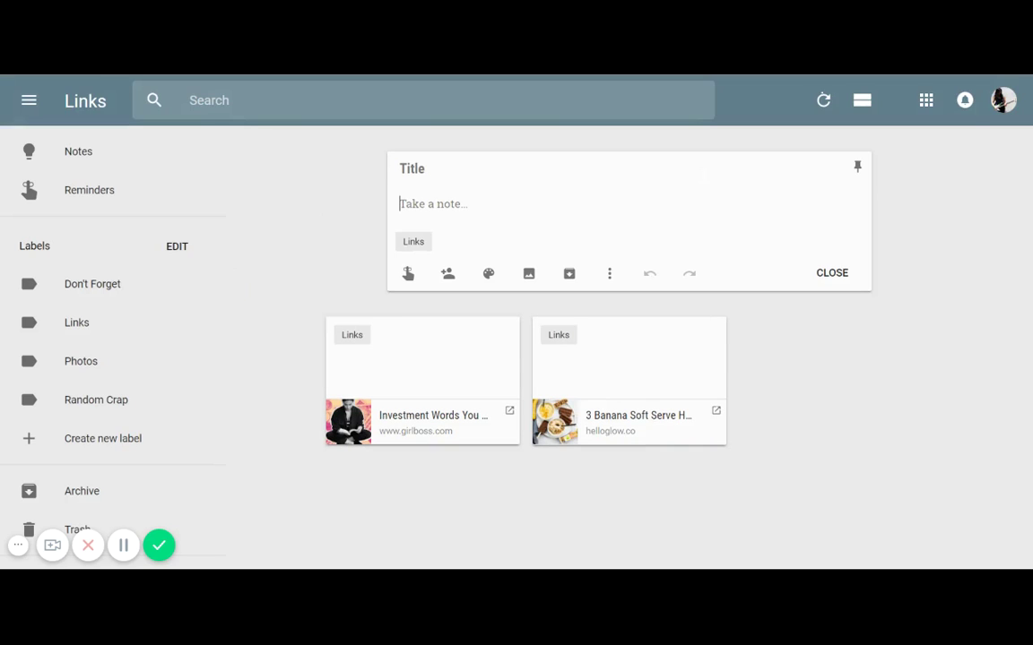
{"action": "left_click", "coordinate": [807, 284]}
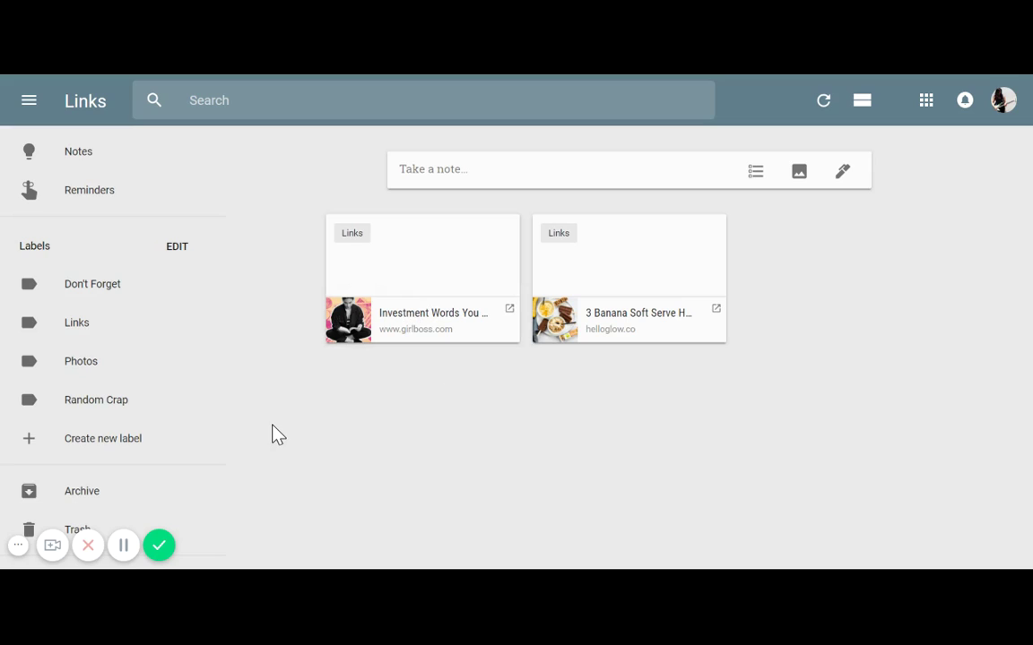
View the notes labelled Photos, followed by those labelled Random Crap
{"action": "left_click", "coordinate": [126, 365]}
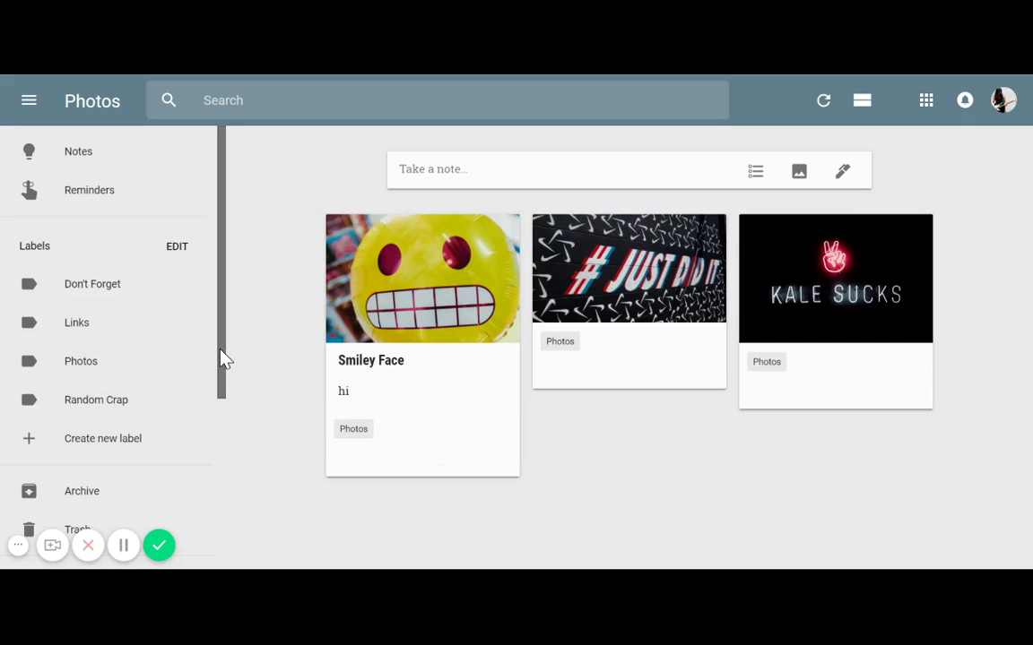
{"action": "left_click_drag", "start_coordinate": [222, 359], "coordinate": [226, 371]}
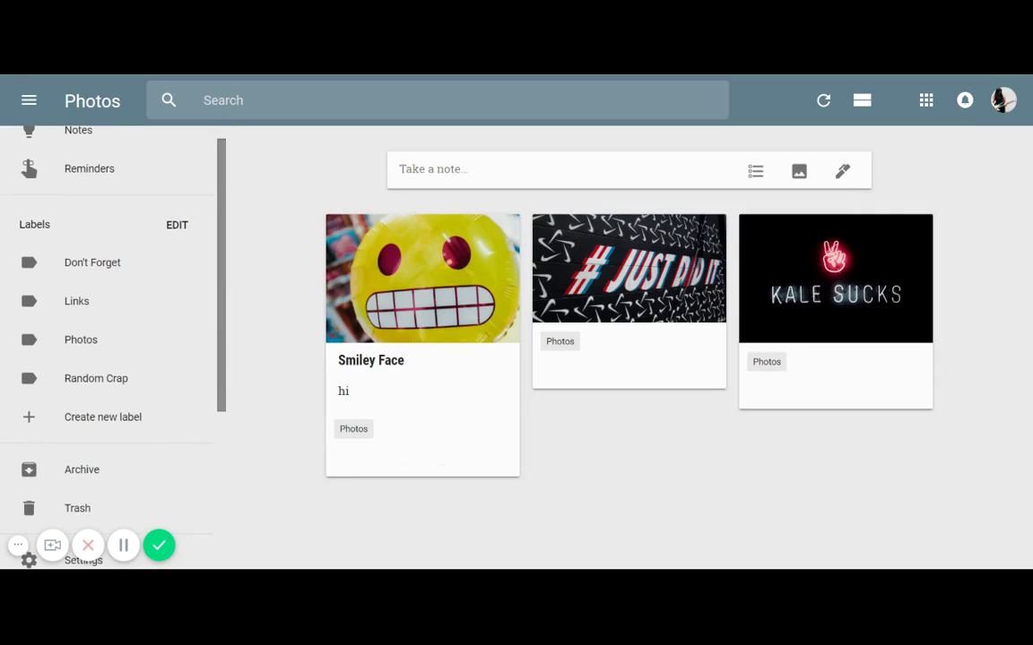
{"action": "left_click_drag", "start_coordinate": [223, 369], "coordinate": [229, 383]}
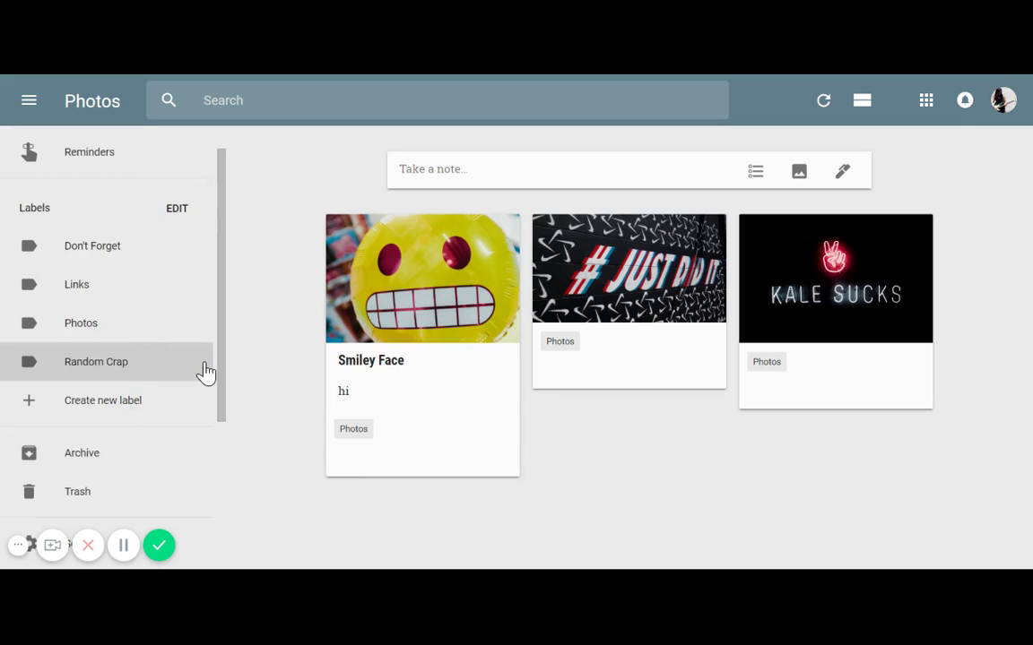
{"action": "left_click", "coordinate": [104, 369]}
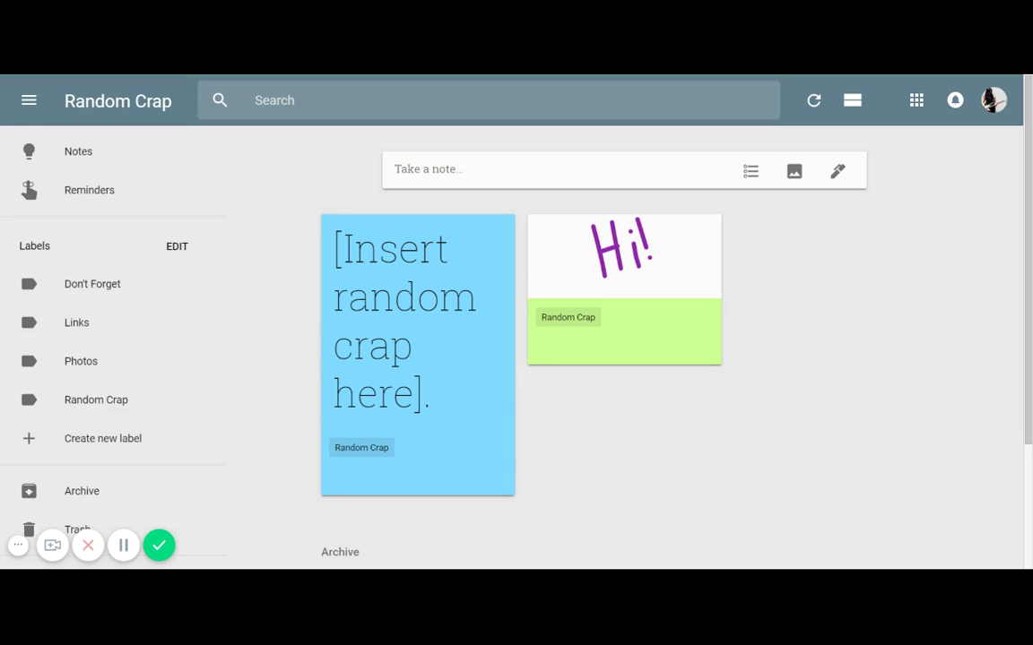
Change the colour of the "[Insert random crap here]." note from the palette to light brown
{"action": "mouse_move", "coordinate": [485, 419]}
{"action": "mouse_move", "coordinate": [574, 357]}
{"action": "mouse_move", "coordinate": [400, 489]}
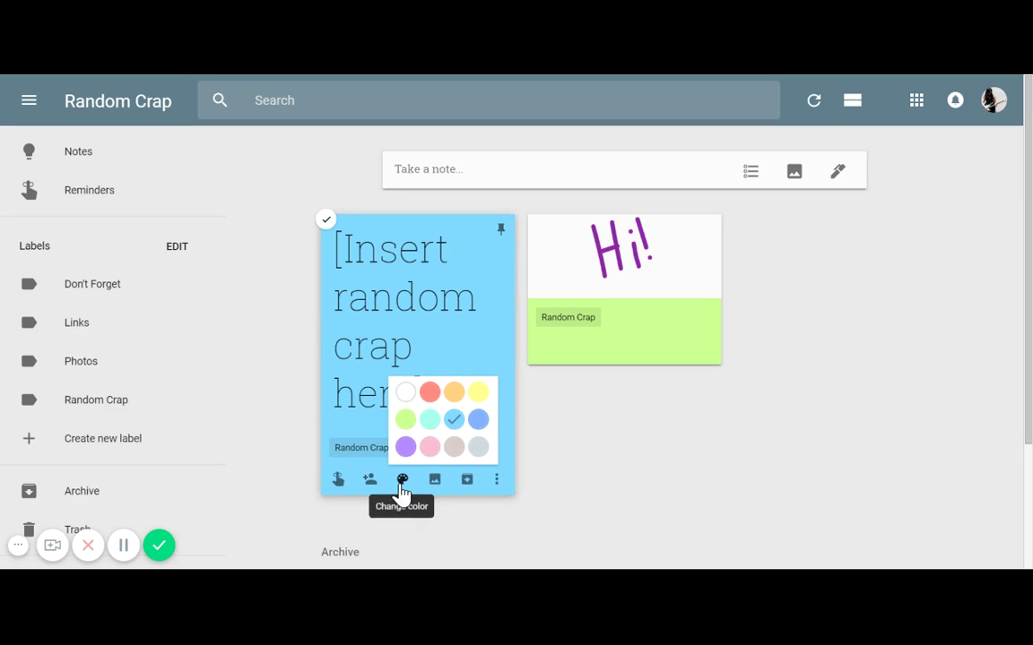
{"action": "left_click", "coordinate": [455, 448]}
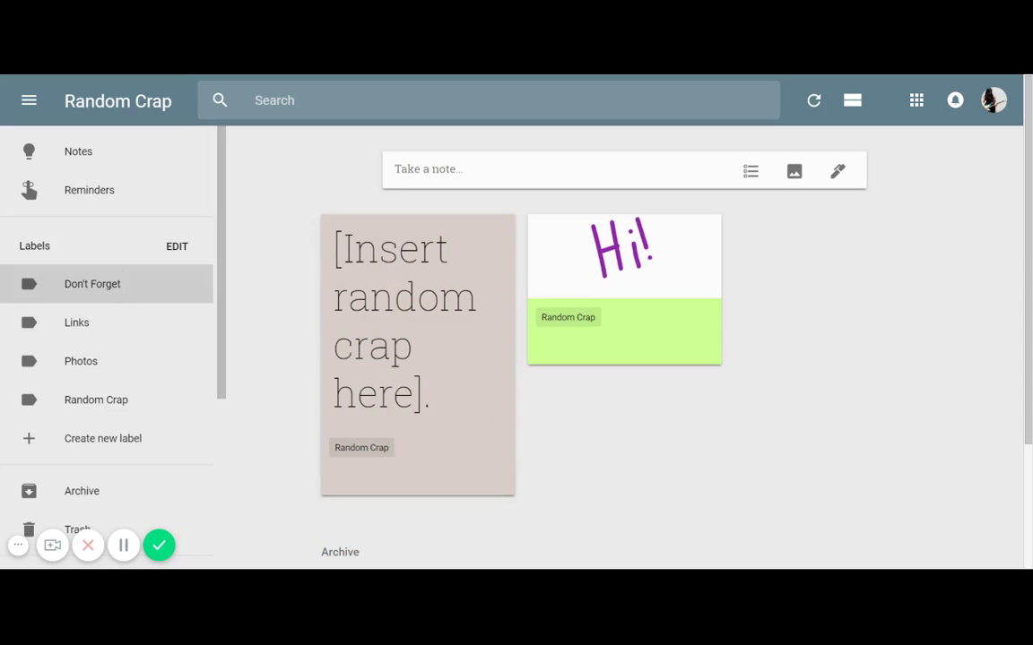
Return to all notes, open the Shopping List's collaborator settings and close them without adding anyone
{"action": "left_click", "coordinate": [118, 157]}
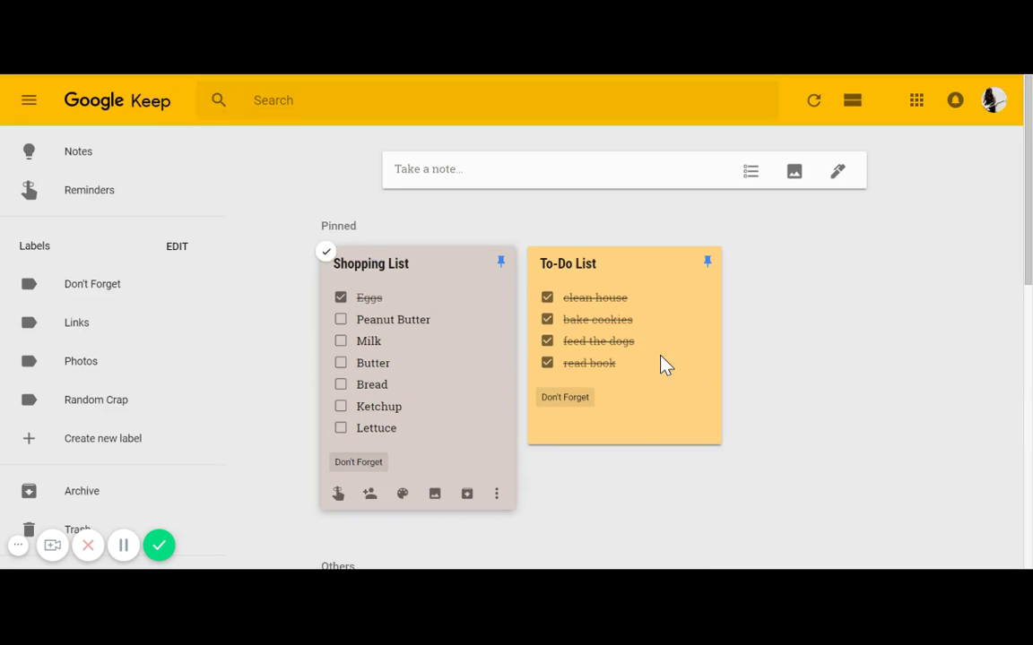
{"action": "scroll", "coordinate": [1030, 205], "scroll_direction": "down", "scroll_amount": 1}
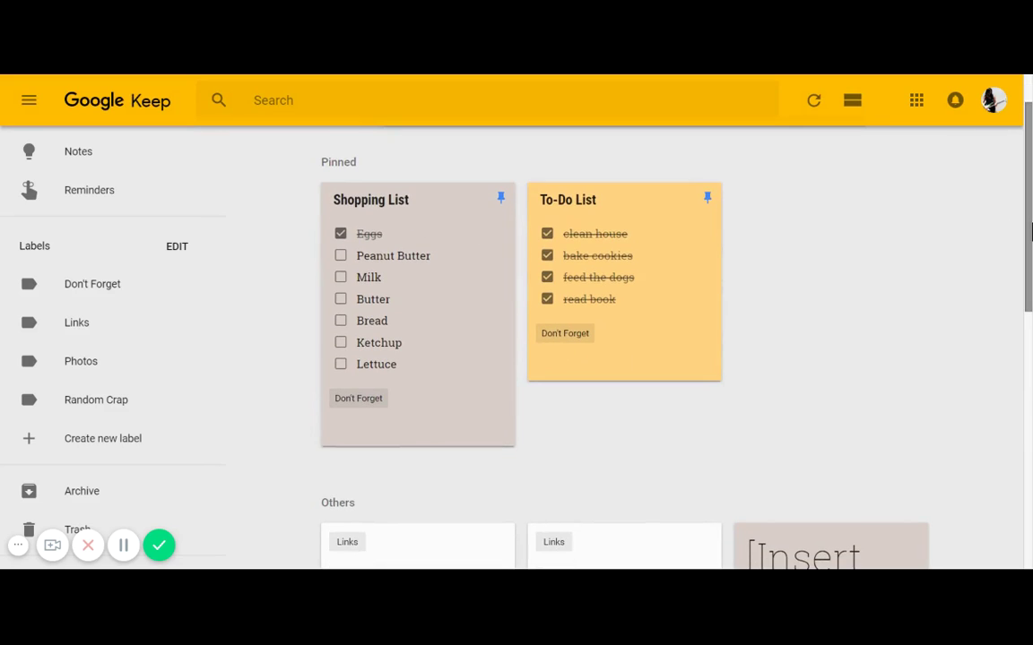
{"action": "scroll", "coordinate": [1030, 233], "scroll_direction": "down", "scroll_amount": 1}
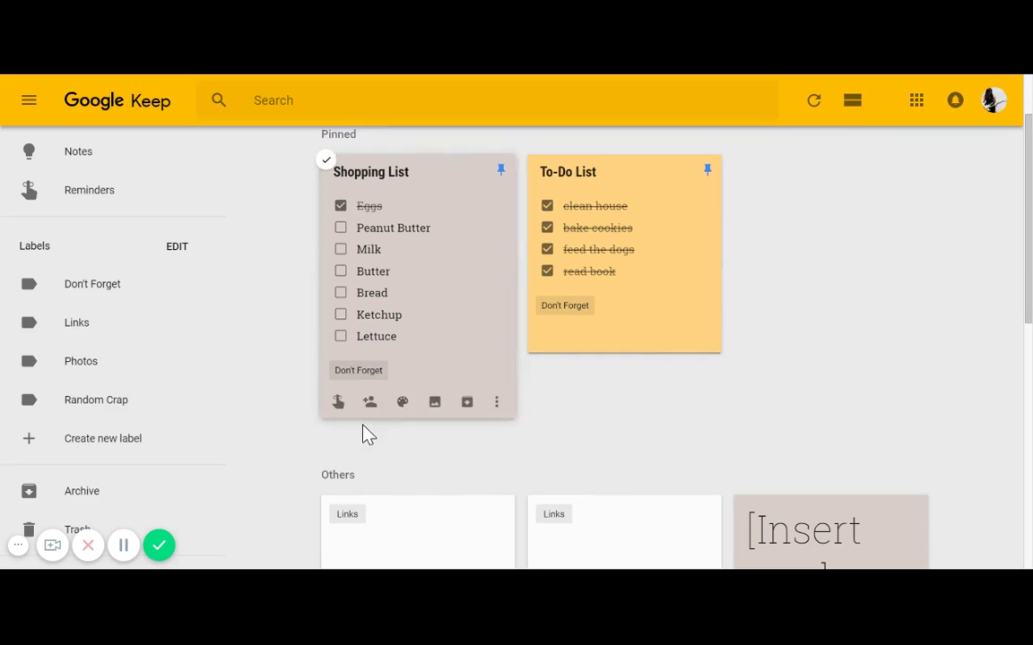
{"action": "left_click", "coordinate": [369, 405]}
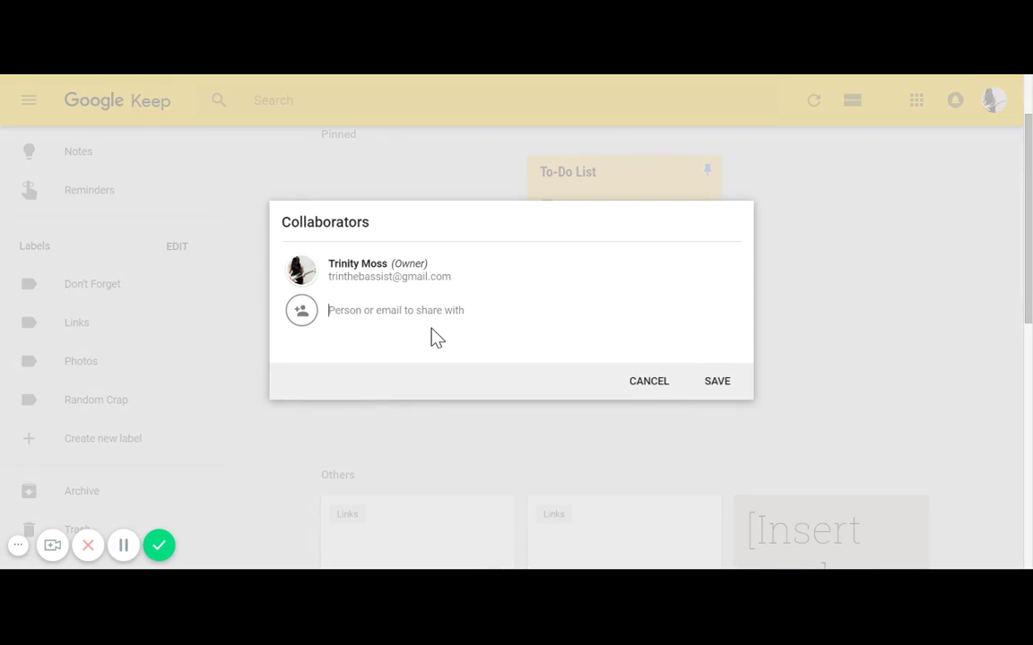
{"action": "left_click", "coordinate": [714, 384]}
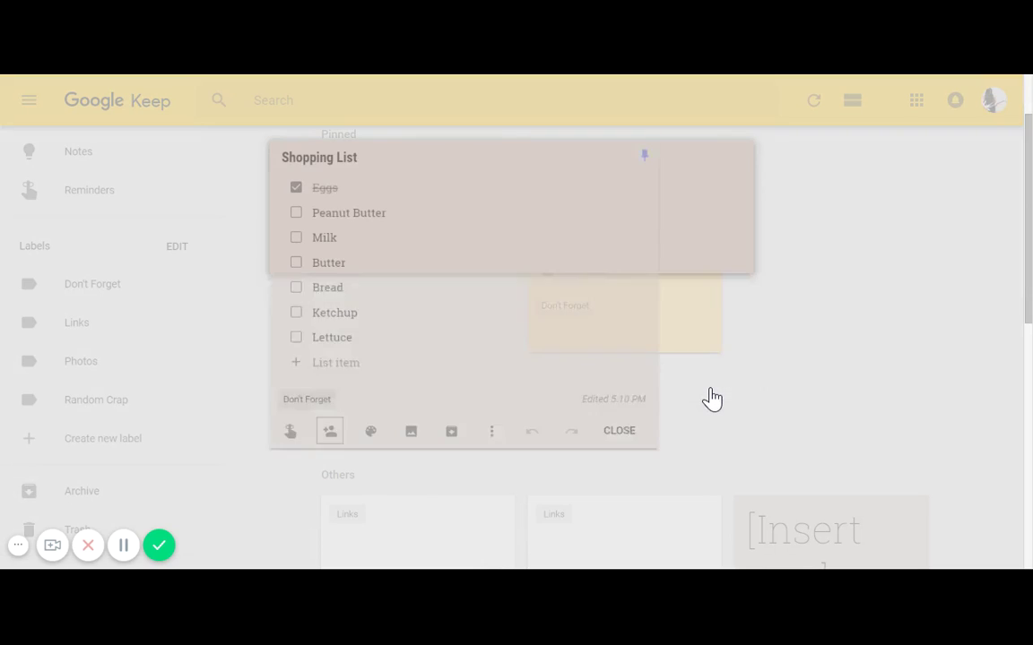
{"action": "left_click", "coordinate": [787, 417]}
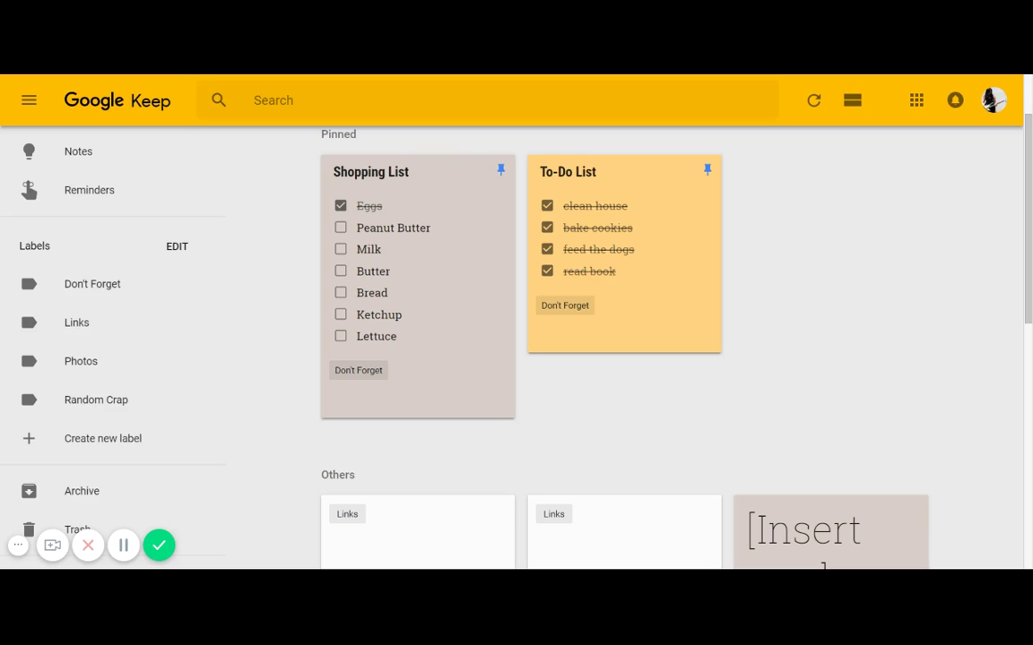
Uncheck Eggs in the Shopping List note and check it again
{"action": "scroll", "coordinate": [465, 308], "scroll_direction": "down", "scroll_amount": 2}
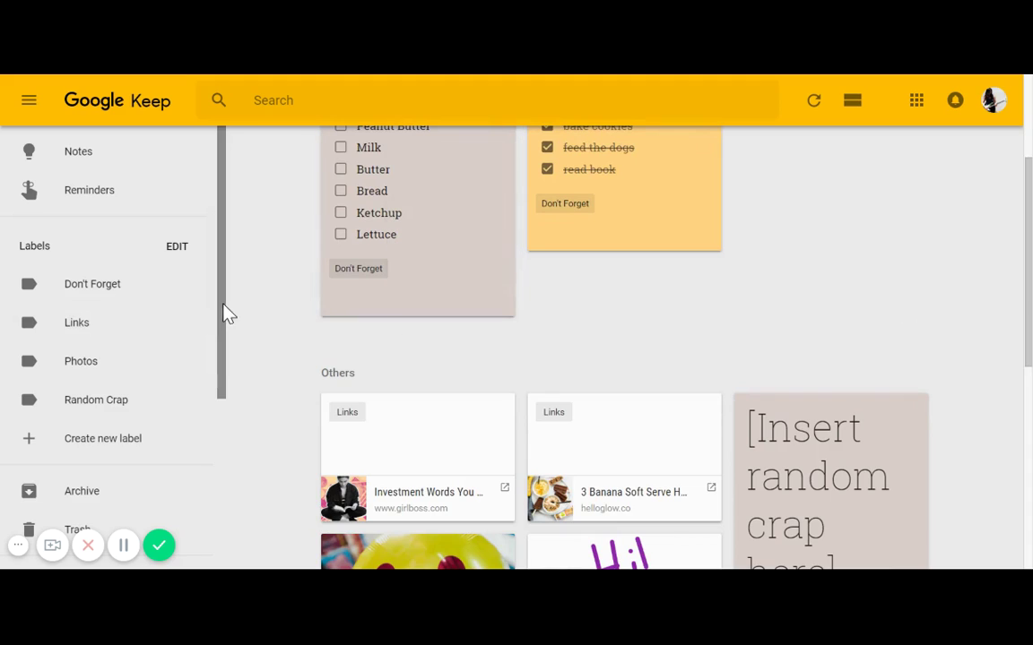
{"action": "scroll", "coordinate": [225, 306], "scroll_direction": "down", "scroll_amount": 1}
{"action": "scroll", "coordinate": [1030, 254], "scroll_direction": "up", "scroll_amount": 3}
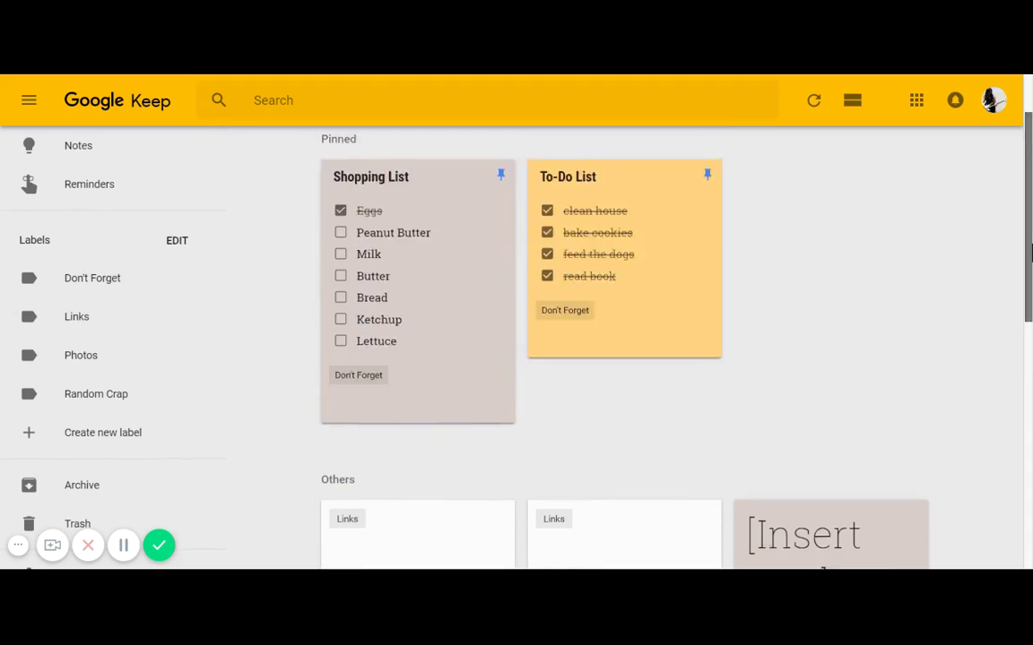
{"action": "scroll", "coordinate": [501, 258], "scroll_direction": "down", "scroll_amount": 2}
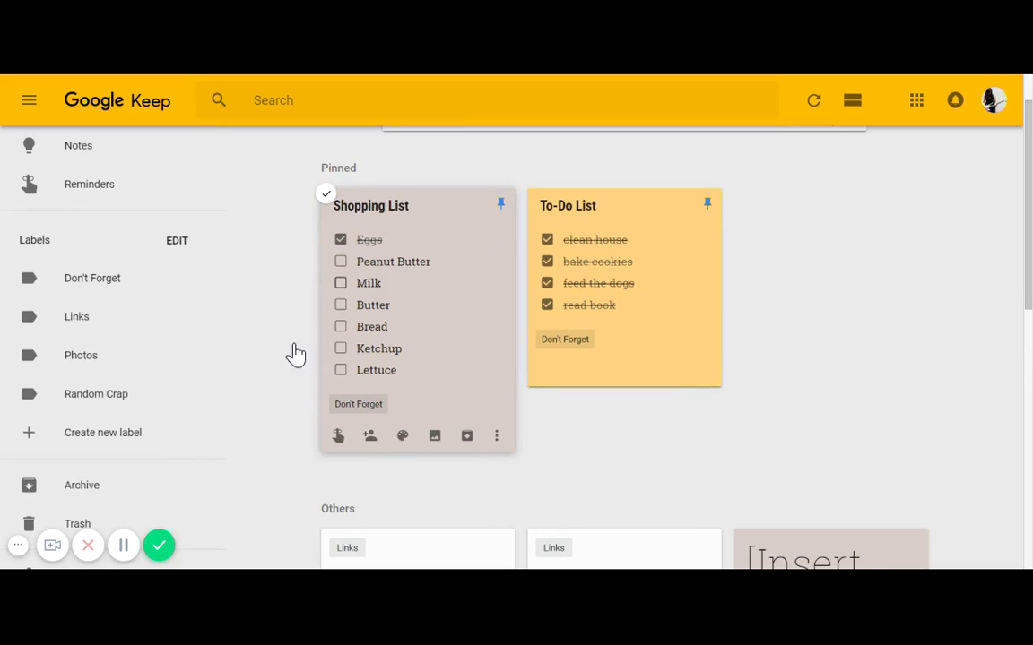
{"action": "left_click", "coordinate": [341, 241]}
{"action": "left_click", "coordinate": [341, 241]}
Enable "Move checked items to bottom" in the settings and save
{"action": "scroll", "coordinate": [226, 293], "scroll_direction": "down", "scroll_amount": 2}
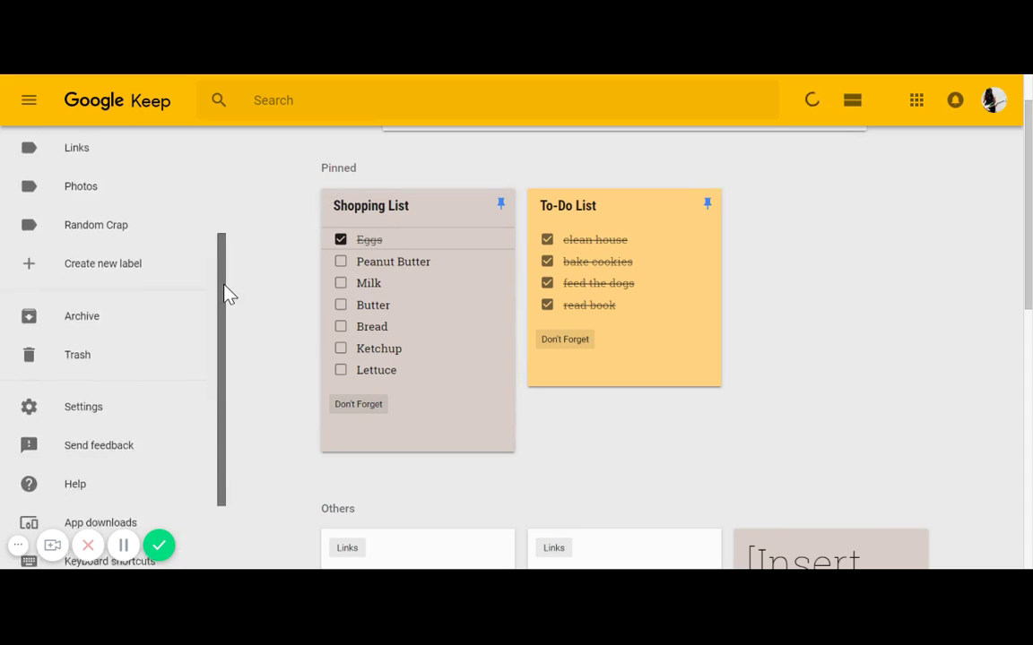
{"action": "left_click", "coordinate": [132, 387]}
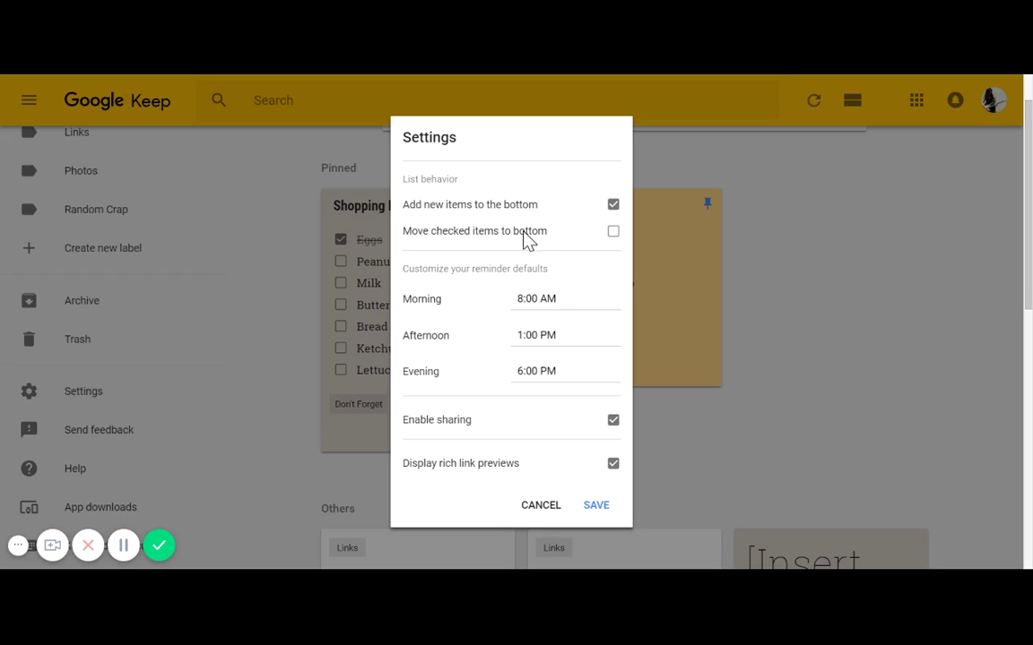
{"action": "left_click", "coordinate": [612, 232]}
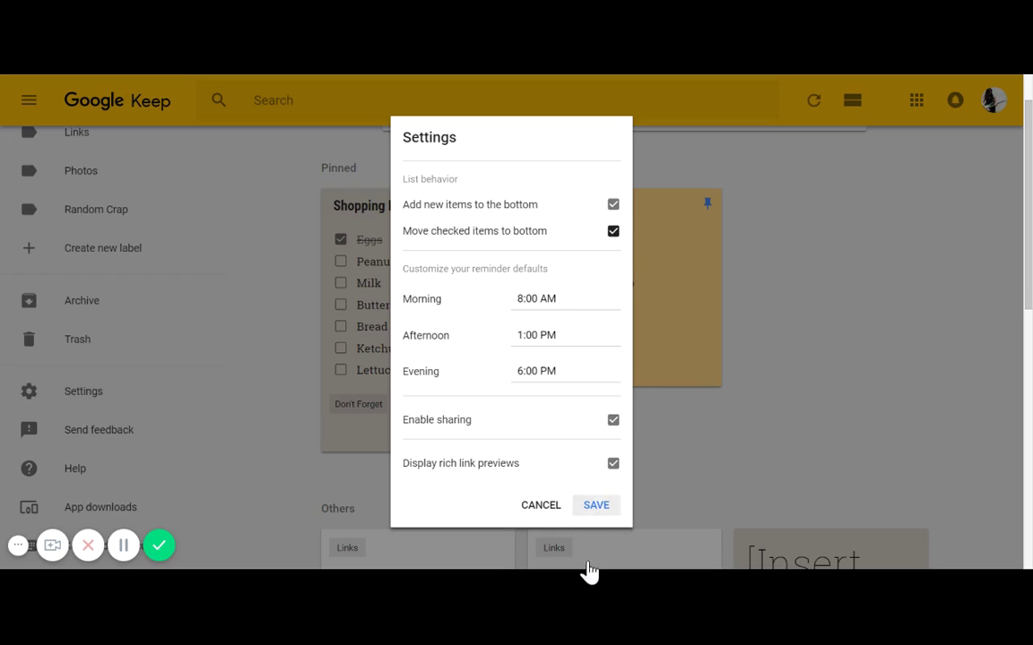
{"action": "left_click", "coordinate": [593, 511]}
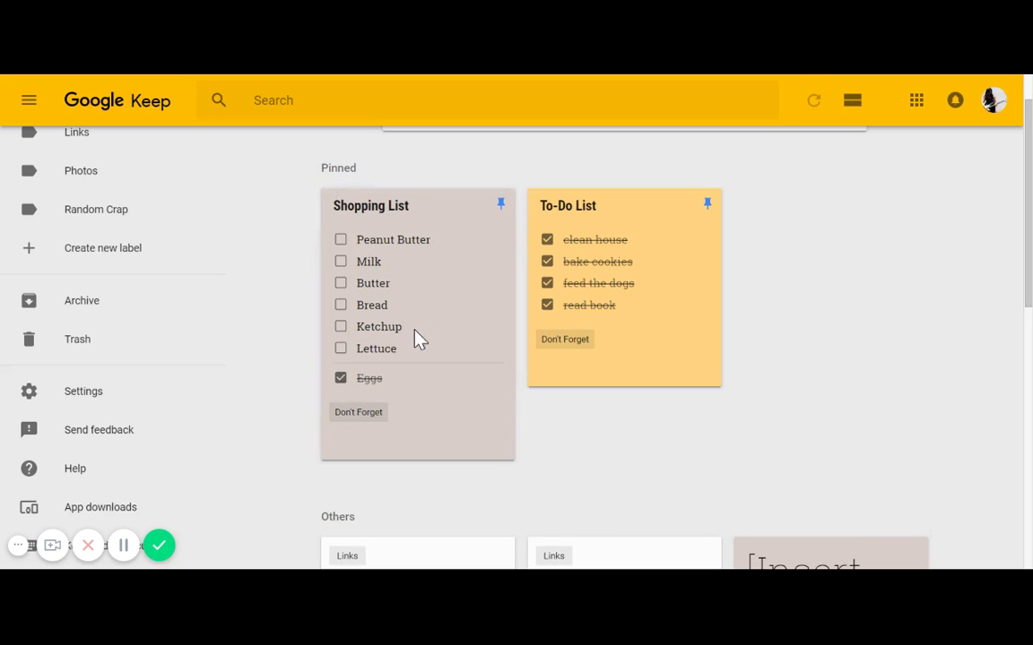
Disable "Move checked items to bottom" in the settings and save
{"action": "left_click", "coordinate": [161, 402]}
{"action": "left_click", "coordinate": [612, 233]}
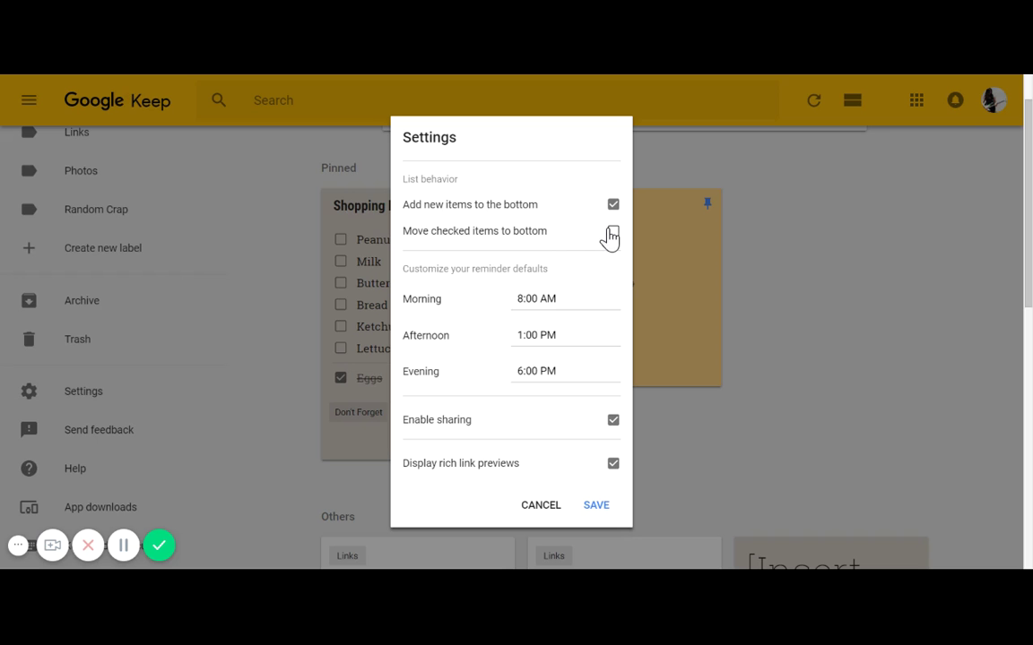
{"action": "left_click", "coordinate": [594, 507]}
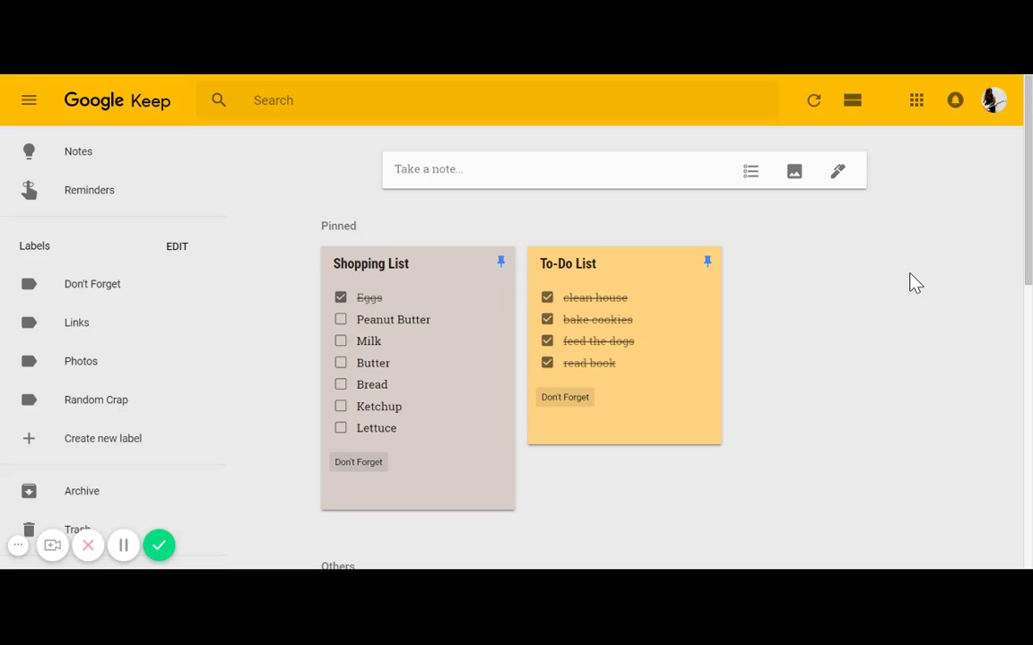
{"action": "left_click_drag", "start_coordinate": [1029, 187], "coordinate": [1031, 139]}
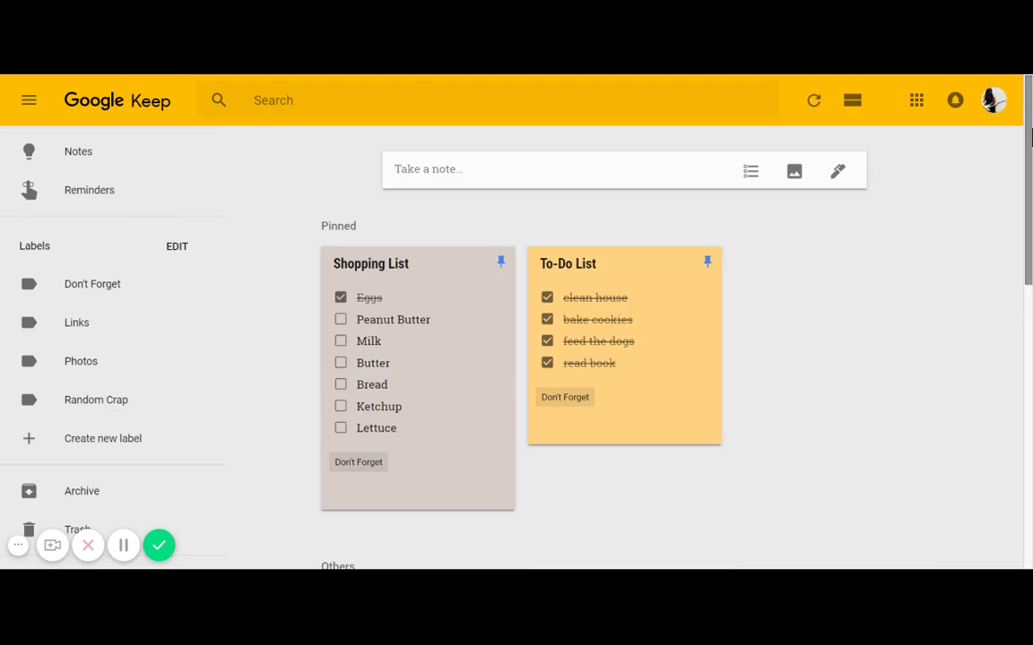